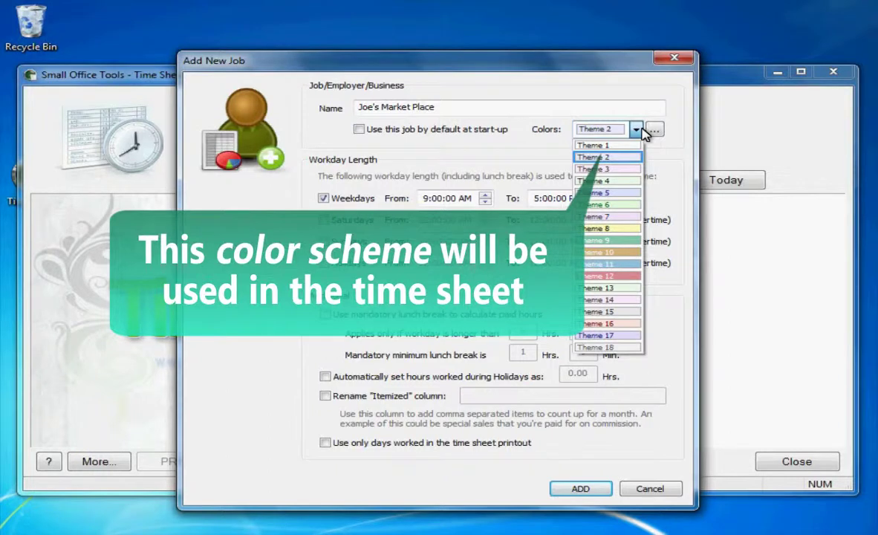
# Keep the Theme 2 color scheme for the new job and make it the default job at start-up.
pyautogui.click(637, 129)
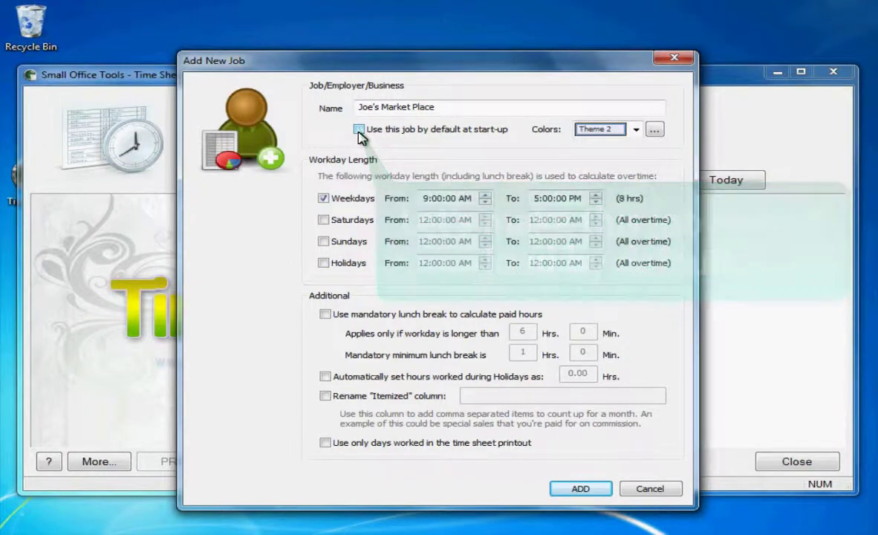
pyautogui.click(359, 130)
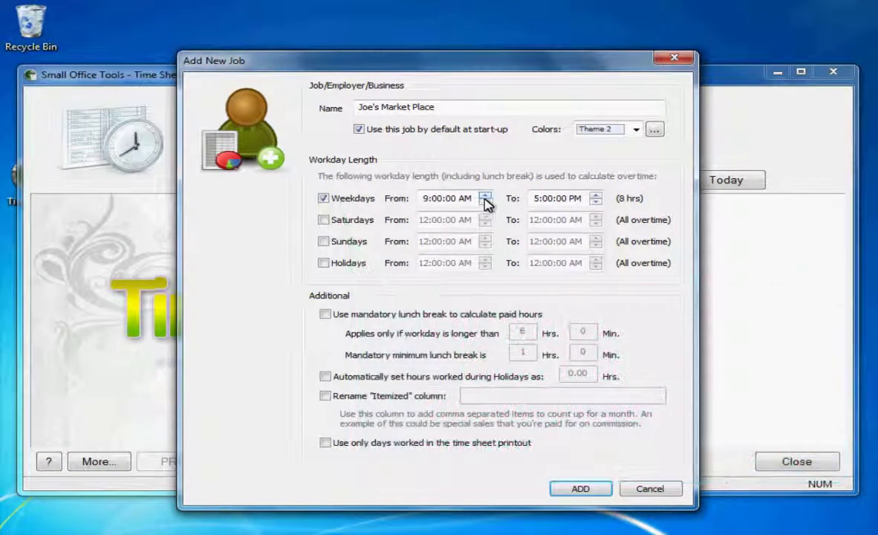
# Include Saturdays as workdays for the new job, running from 10:00 AM to 4:00 PM.
pyautogui.click(323, 220)
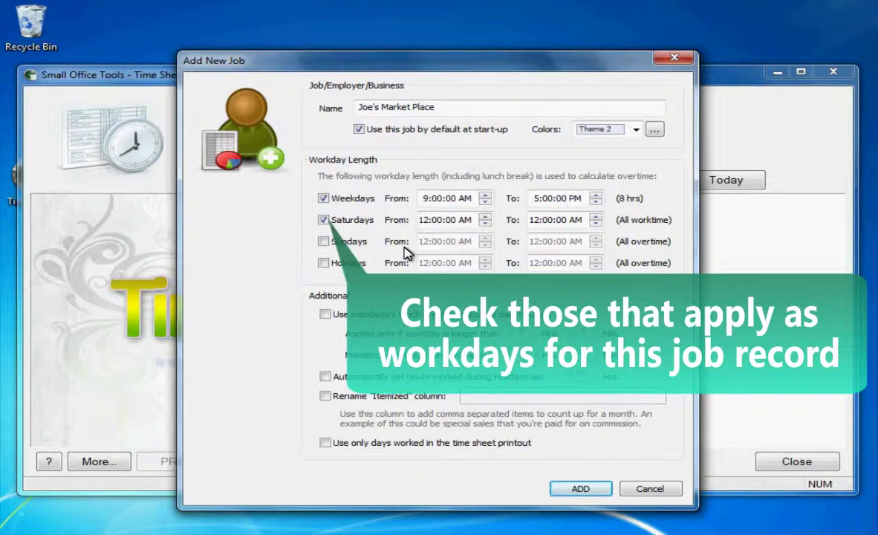
pyautogui.click(424, 222)
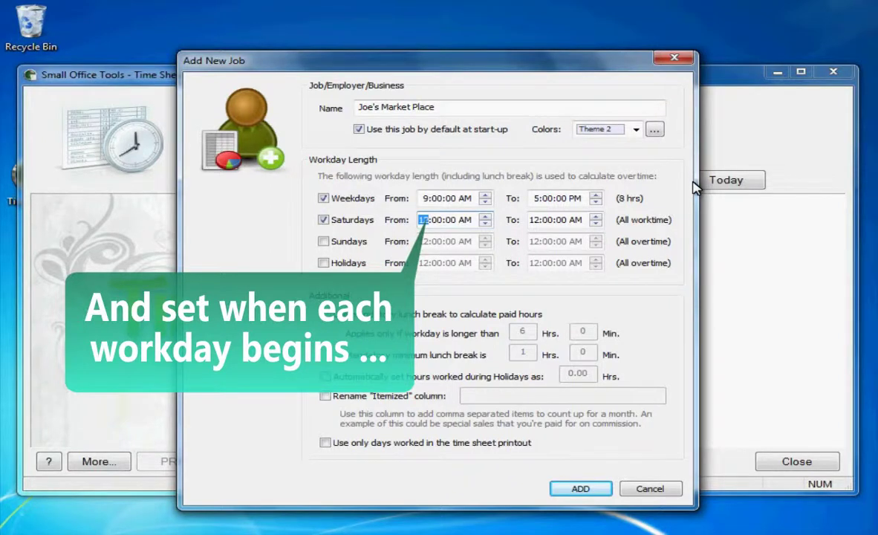
pyautogui.write('10')
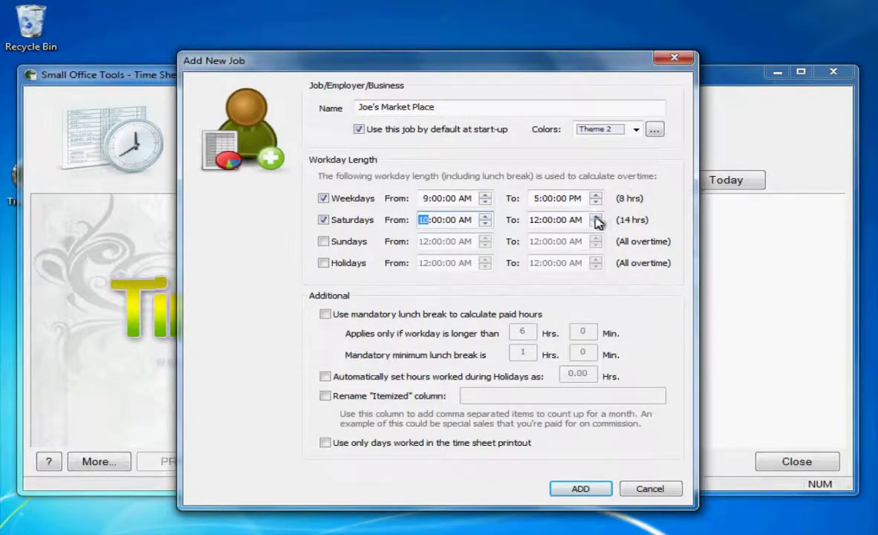
pyautogui.click(533, 220)
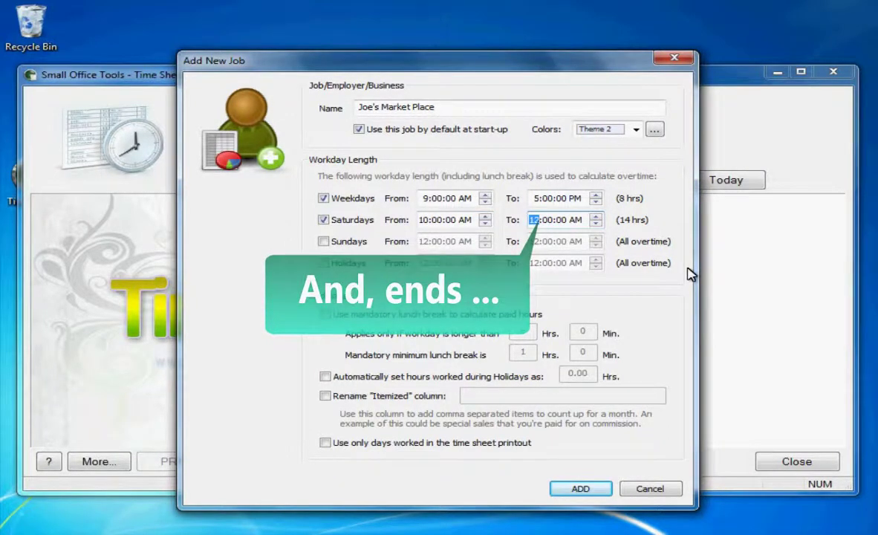
pyautogui.write('4')
pyautogui.click(579, 220)
pyautogui.click(595, 216)
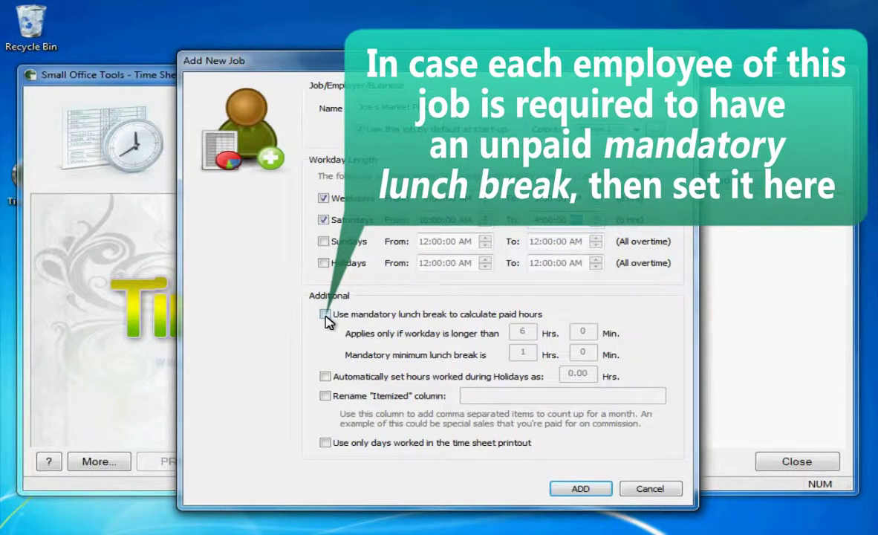
# Enable the mandatory lunch break for calculating paid hours and automatically set the hours worked during holidays to 8.00.
pyautogui.click(326, 314)
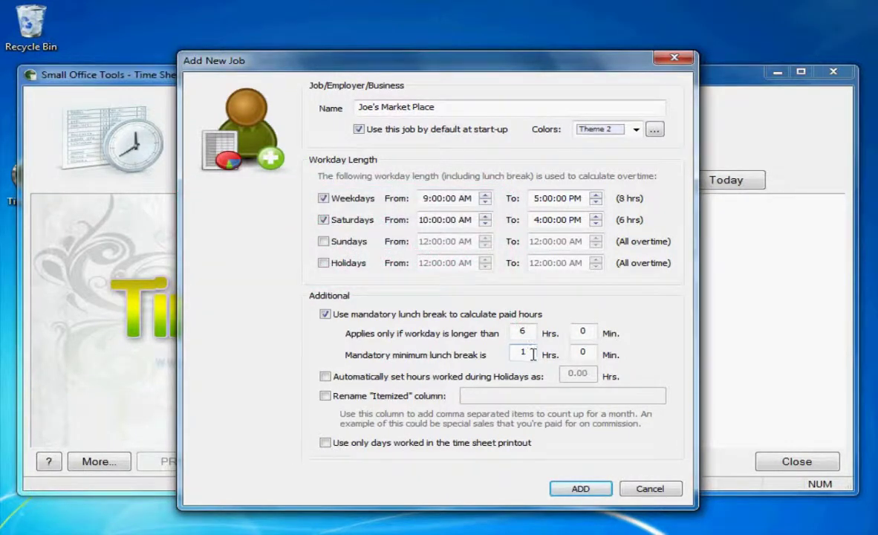
pyautogui.click(326, 376)
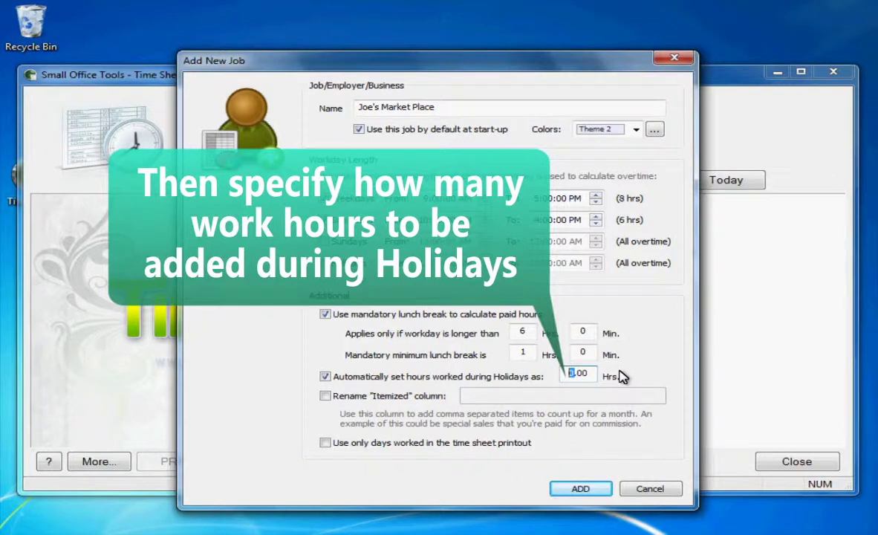
pyautogui.write('8')
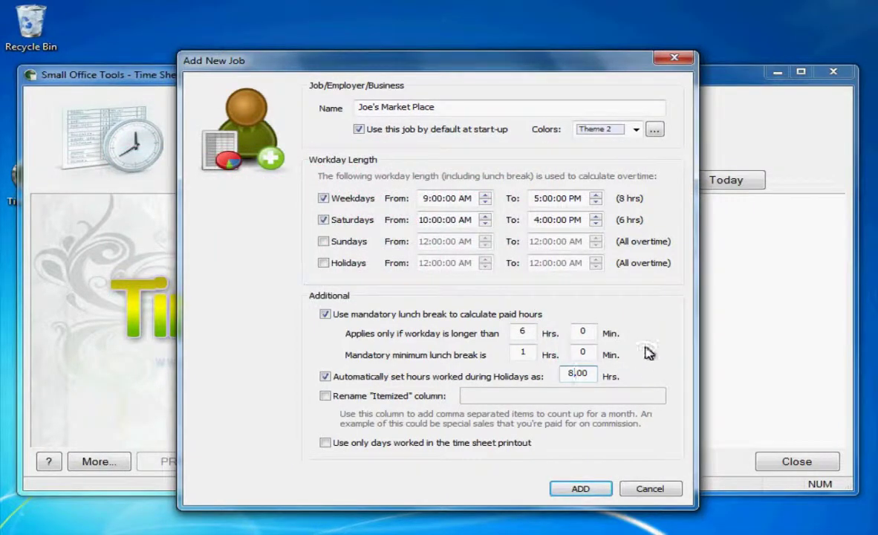
# Rename the job's "Itemized" column to Rentals and add the new job record to the time sheet.
pyautogui.click(325, 395)
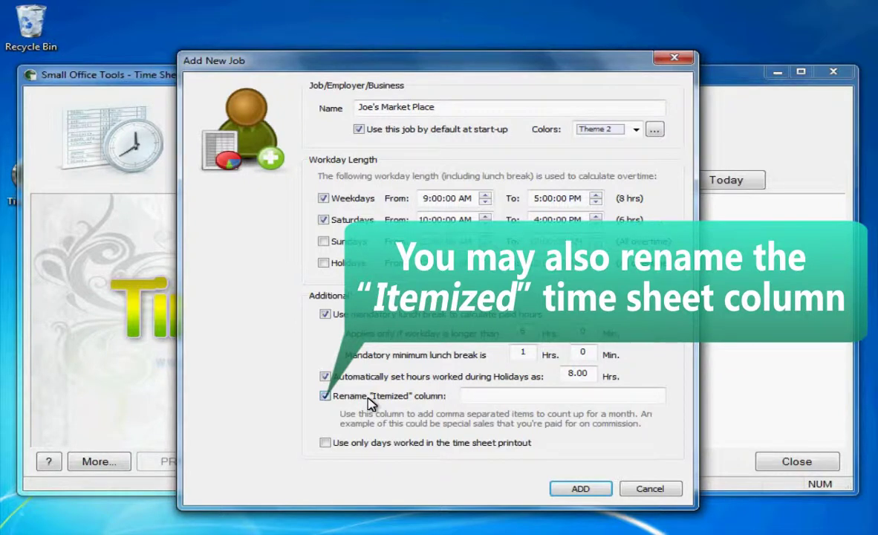
pyautogui.click(480, 397)
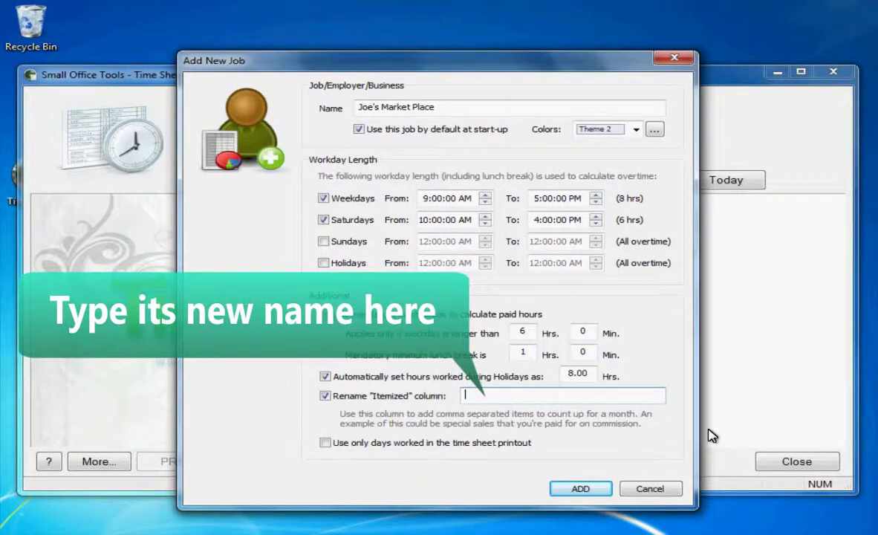
pyautogui.write('Re')
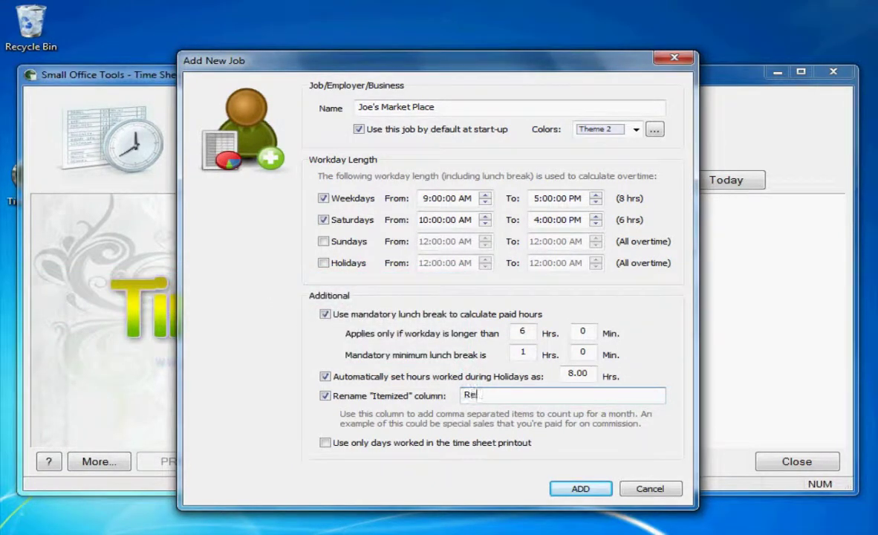
pyautogui.write('ntals')
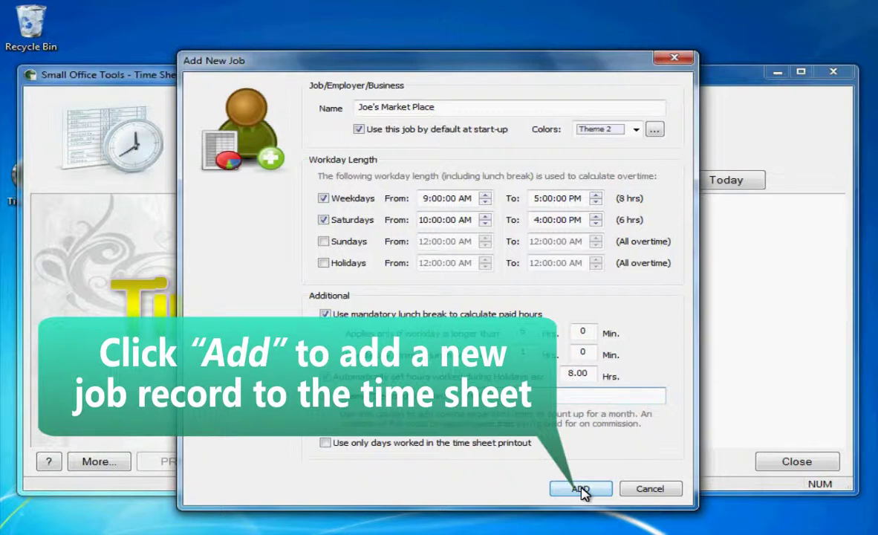
pyautogui.click(581, 489)
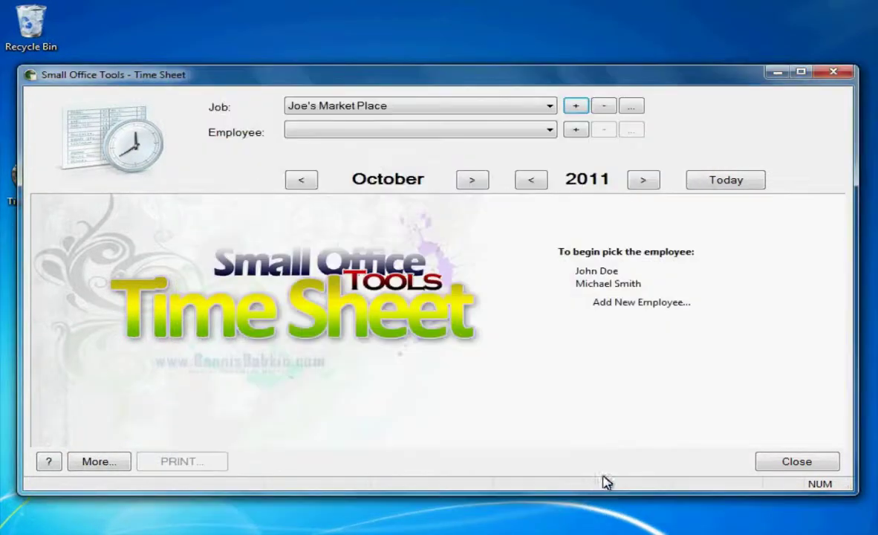
pyautogui.click(549, 108)
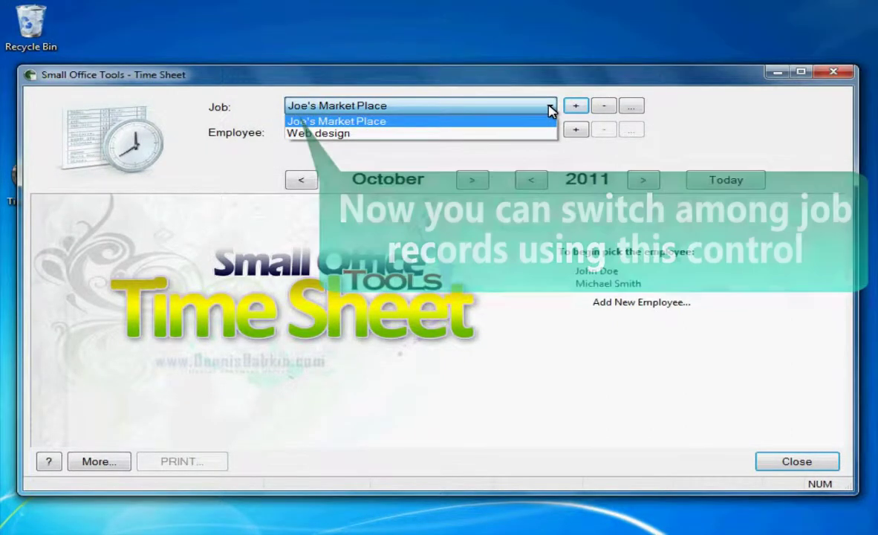
pyautogui.click(550, 110)
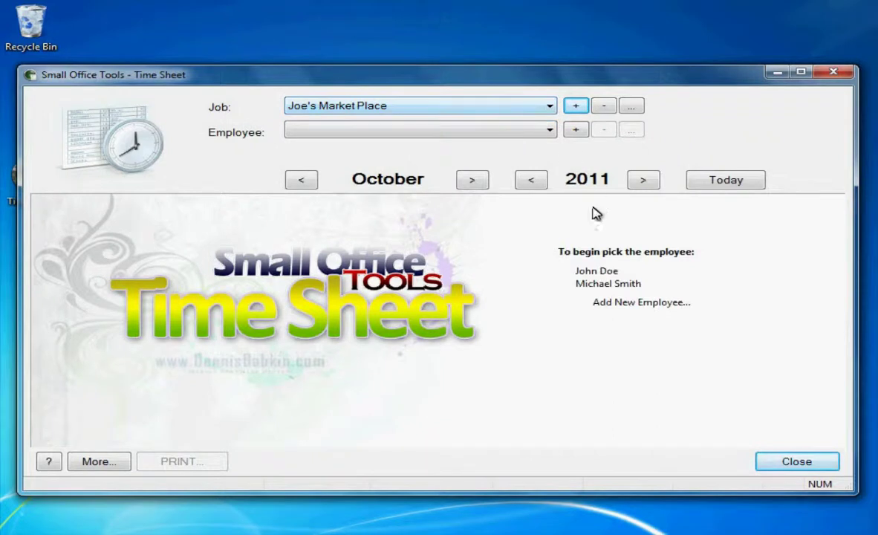
# Open the first listed employee's time sheet and record Wednesday, October 12 with time in 8:30 AM and time out 2:00 PM.
pyautogui.click(605, 272)
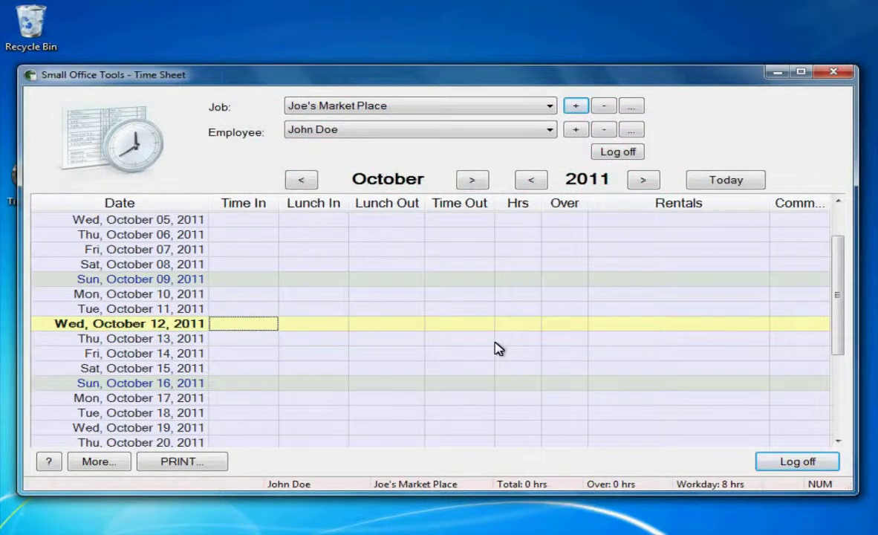
pyautogui.write('8:30')
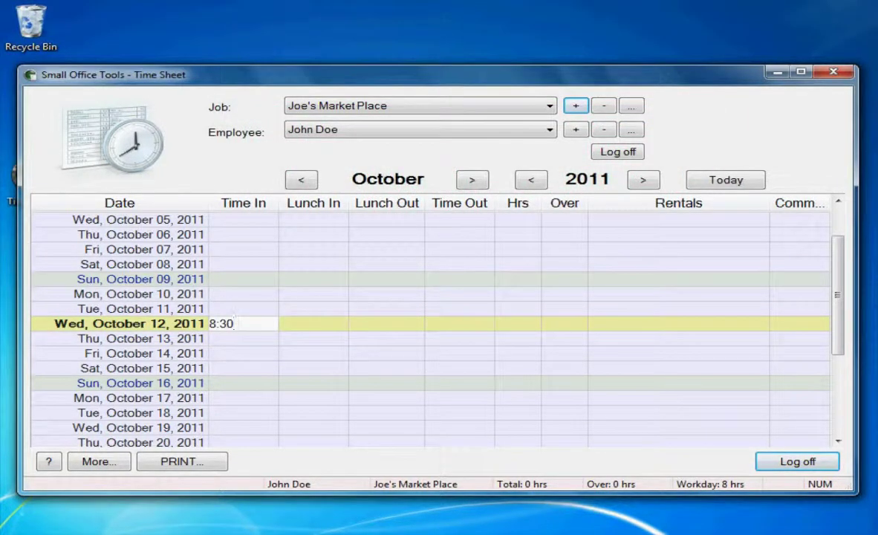
pyautogui.press('Tab')
pyautogui.press('Tab')
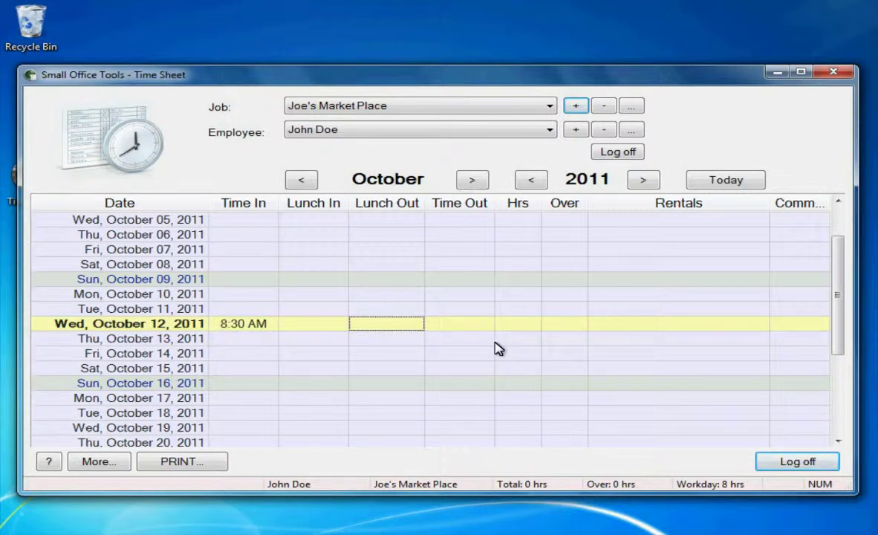
pyautogui.press('Tab')
pyautogui.write('2')
pyautogui.press('Return')
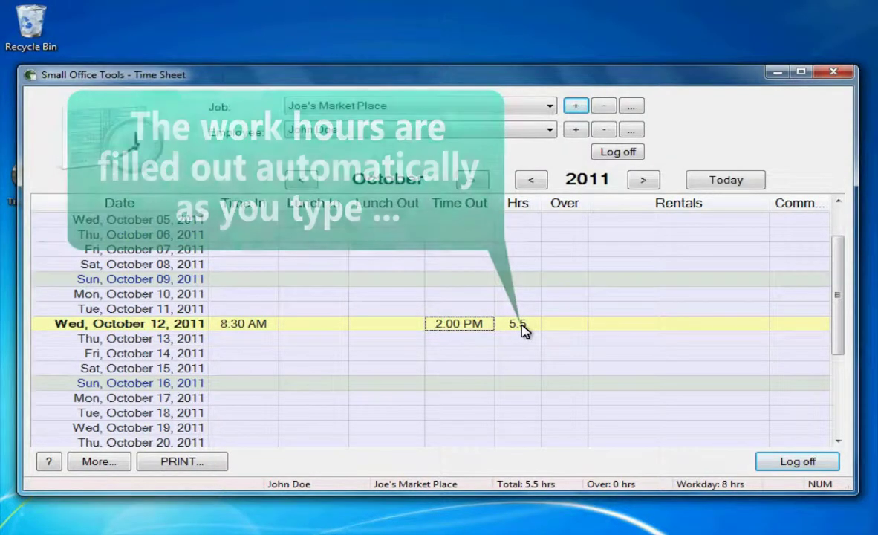
# Record Thursday, October 13 with time in 9:00 AM and time out 5:00 PM, leaving the lunch times empty.
pyautogui.click(242, 340)
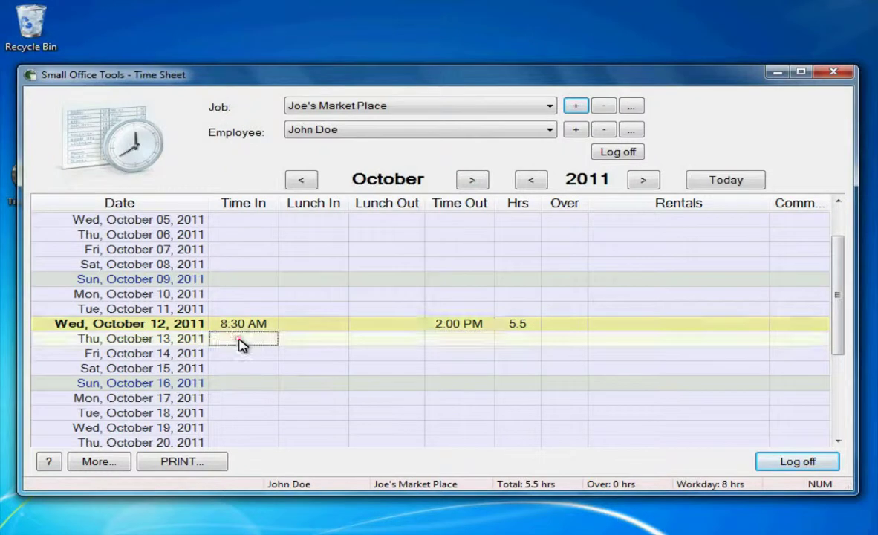
pyautogui.write('9')
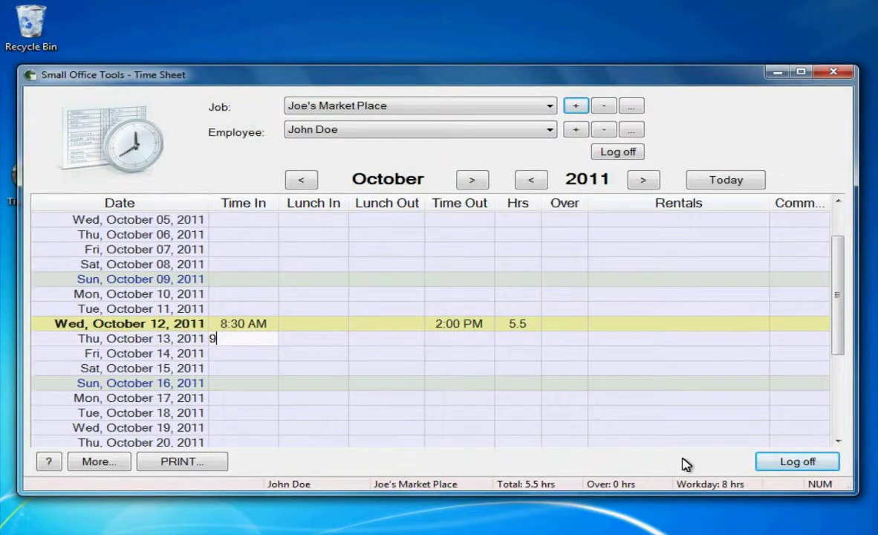
pyautogui.press('Tab')
pyautogui.press('Tab')
pyautogui.press('Tab')
pyautogui.write('5')
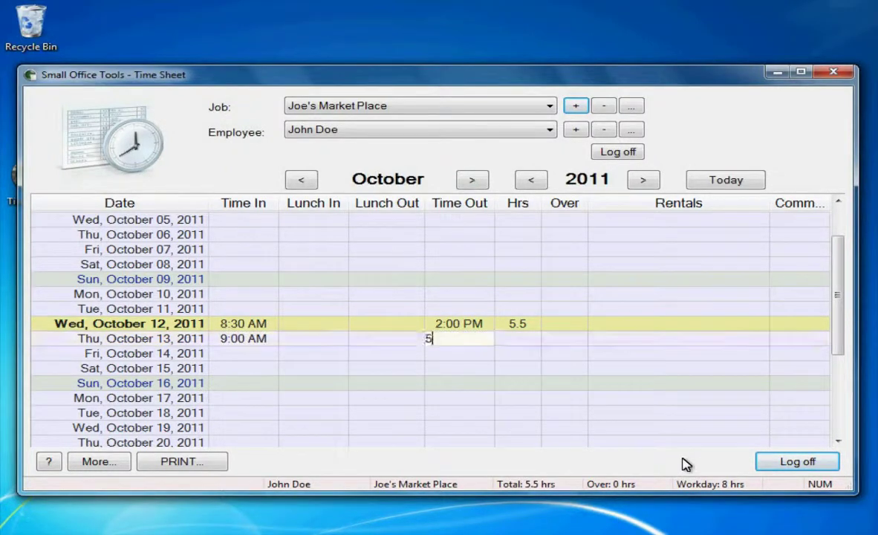
pyautogui.press('Return')
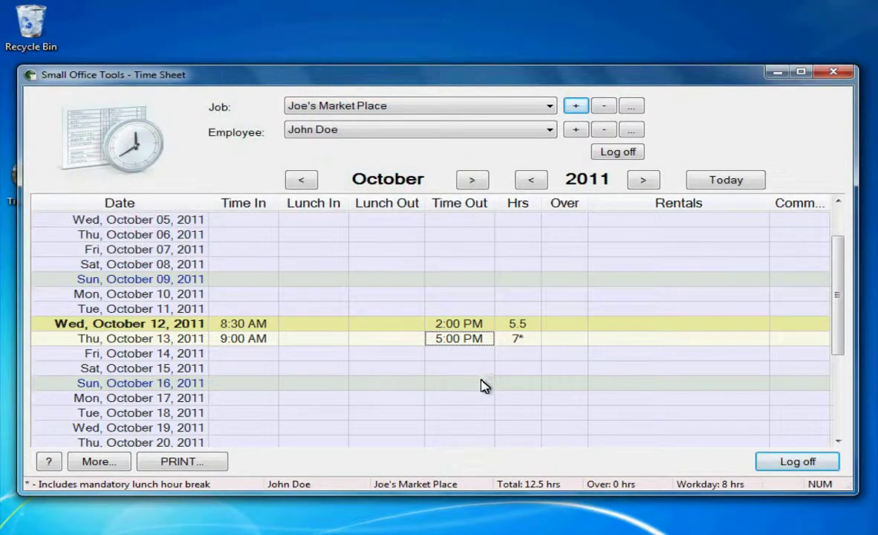
# Record Friday, October 14 with time in 9:00 AM, lunch from 1:30 PM to 2:30 PM, and time out 5:00 PM.
pyautogui.click(263, 355)
pyautogui.write('9')
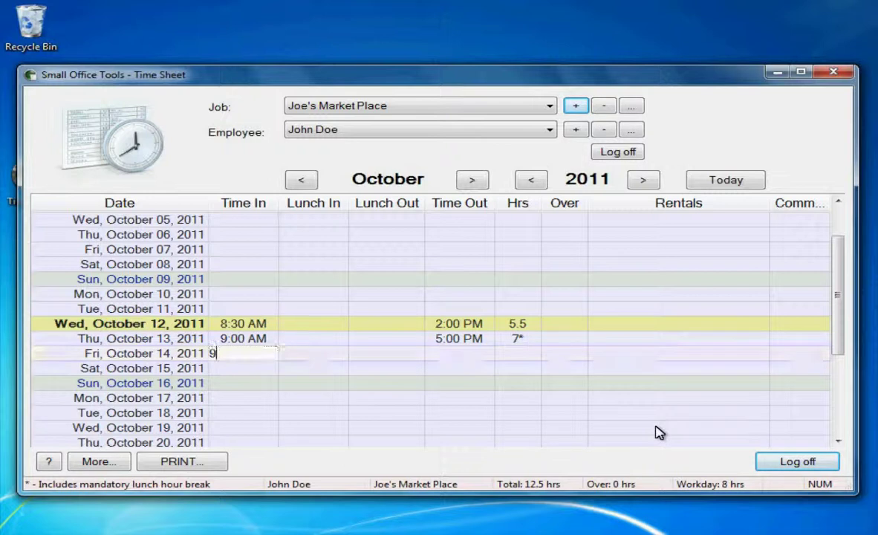
pyautogui.press('Tab')
pyautogui.write('1')
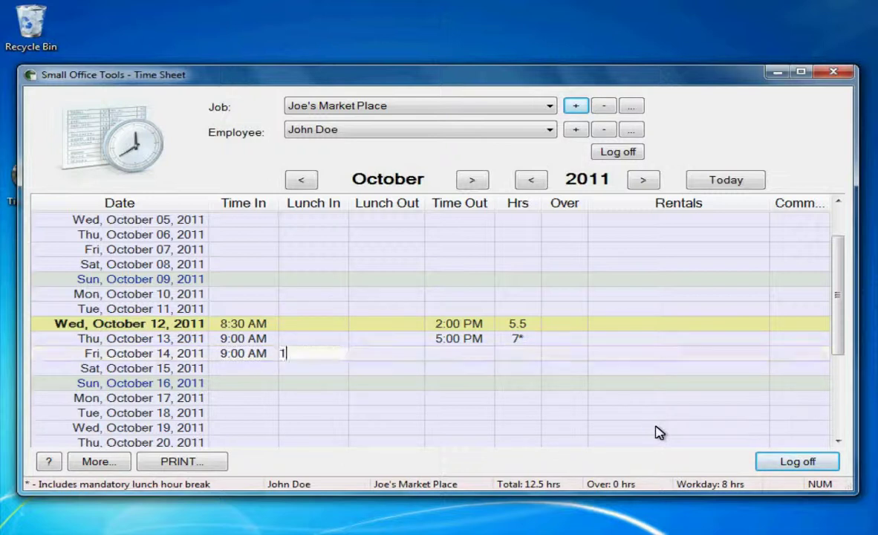
pyautogui.write(':30')
pyautogui.press('Tab')
pyautogui.write('2:30')
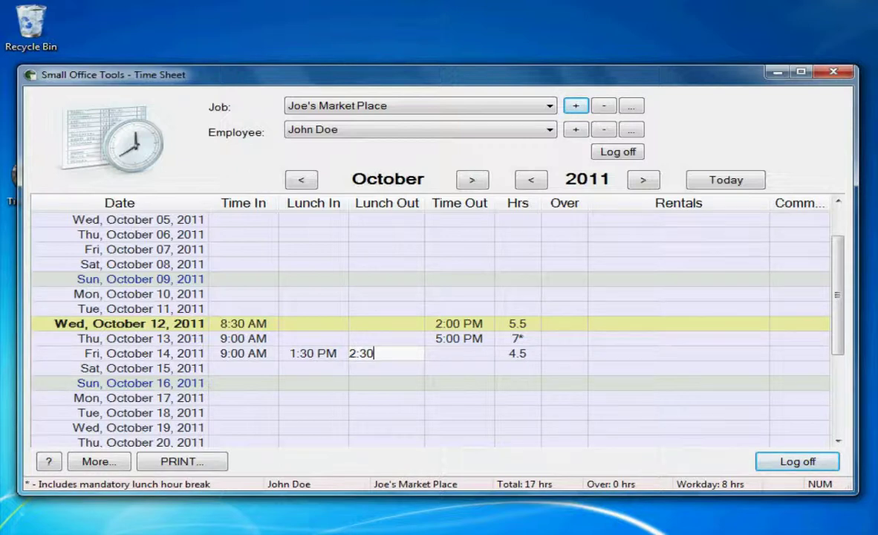
pyautogui.press('Return')
pyautogui.press('Tab')
pyautogui.write('5')
pyautogui.press('Return')
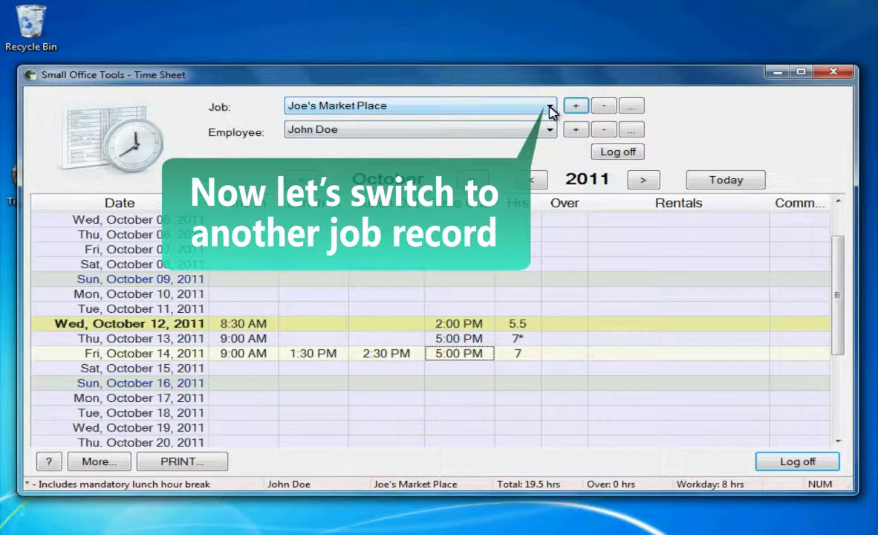
# Switch the employee's time sheet to the Web design job record.
pyautogui.click(551, 112)
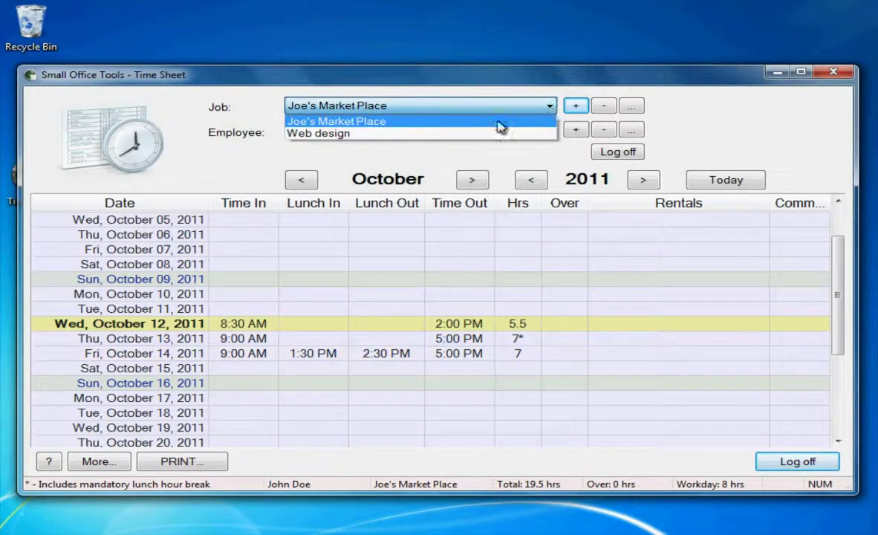
pyautogui.click(485, 134)
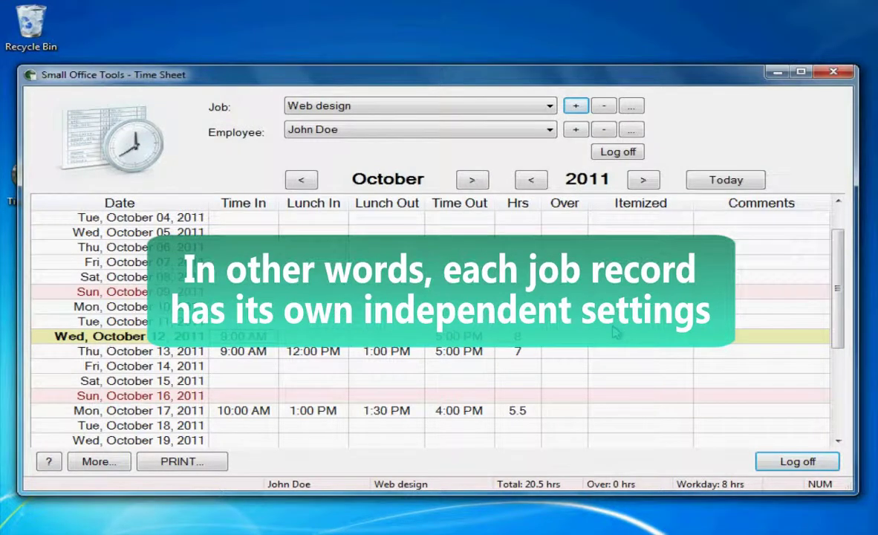
# Log the employee off and close the time sheet program.
pyautogui.click(822, 464)
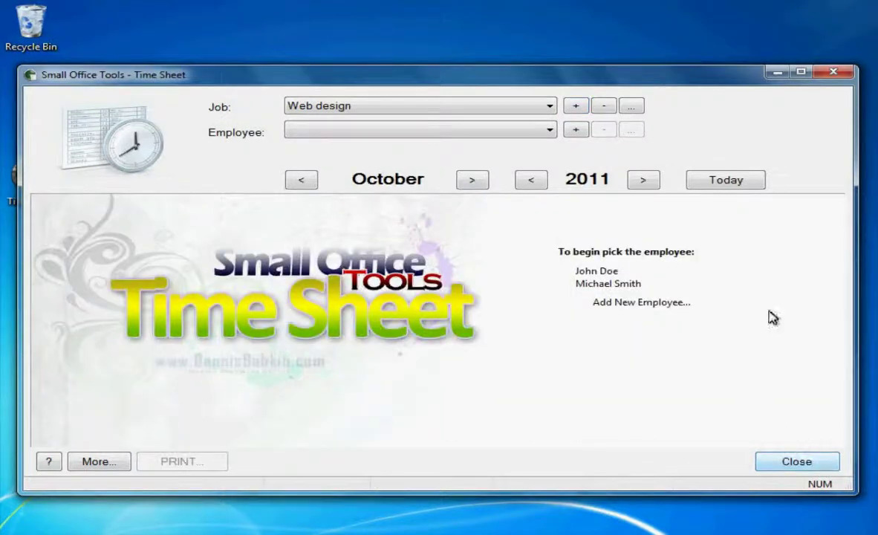
pyautogui.click(834, 71)
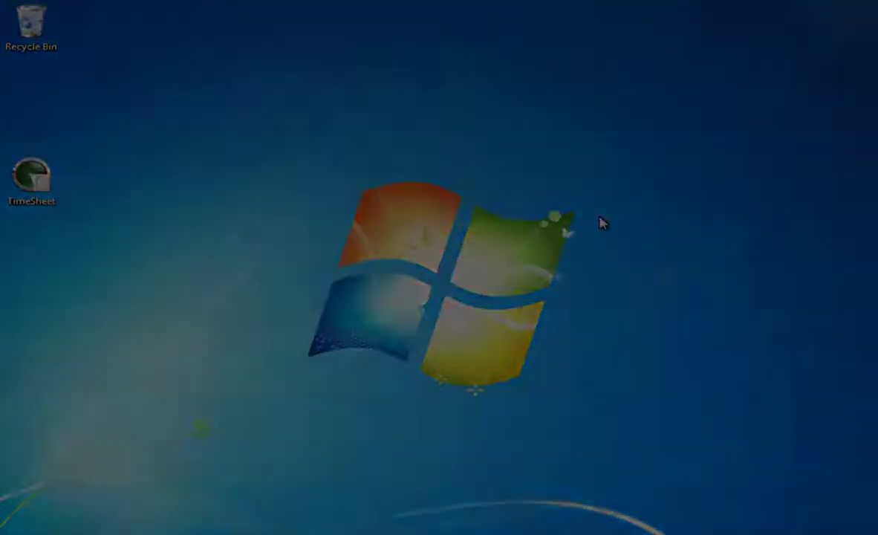